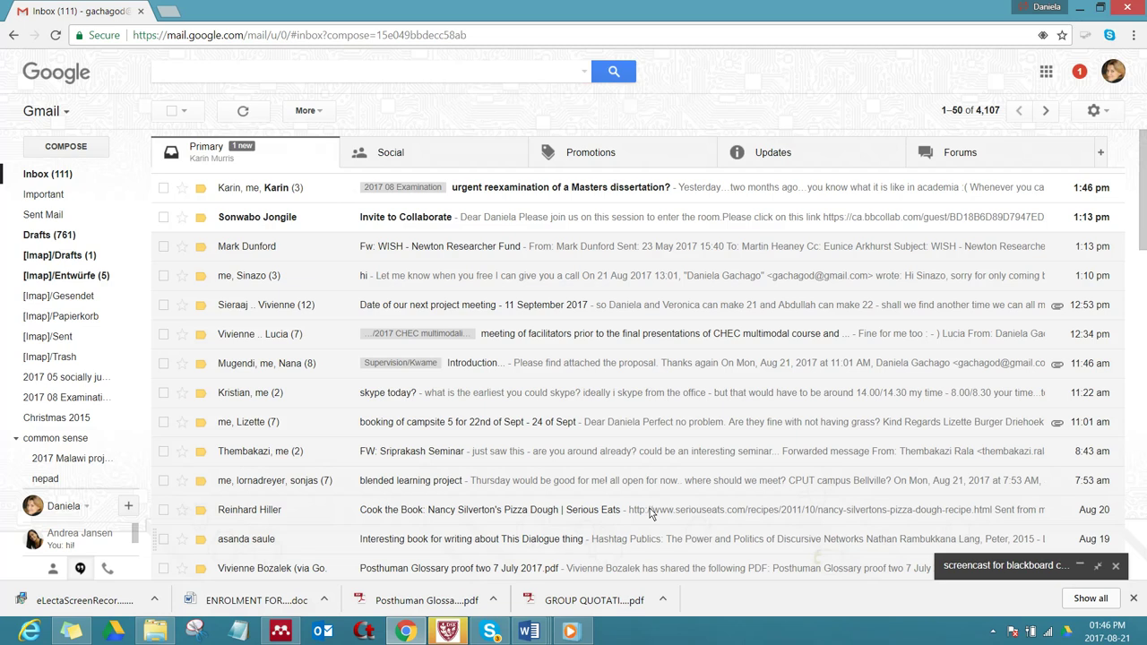
# Open the "Invite to Collaborate" e-mail's session link and join the Course Room session as a guest
pyautogui.click(438, 229)
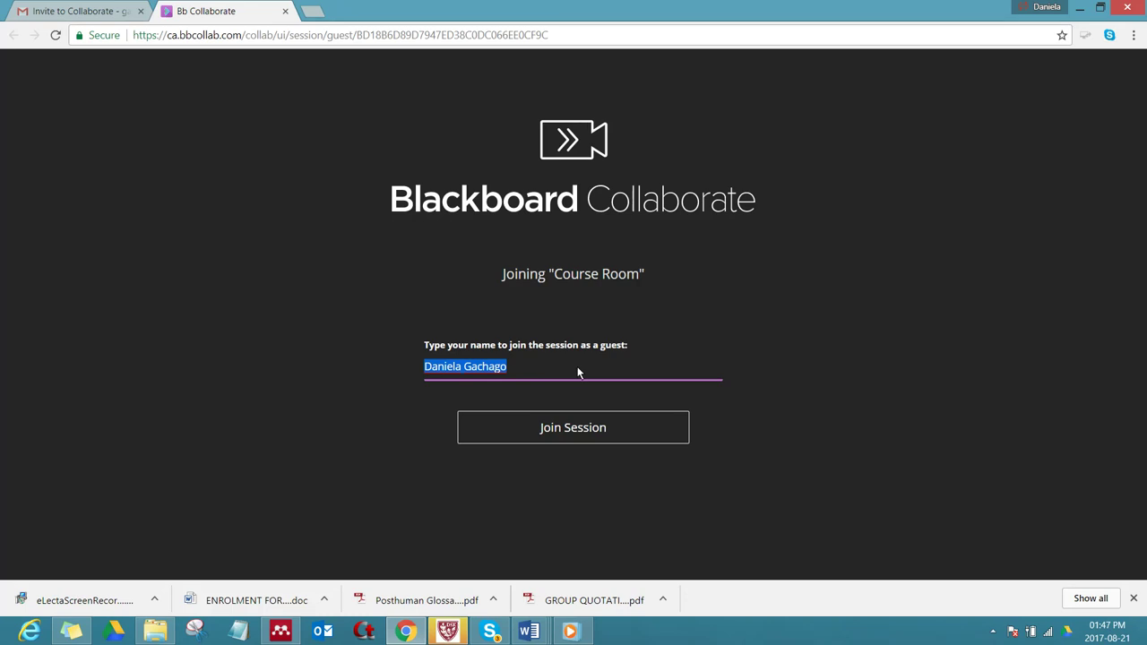
pyautogui.click(581, 440)
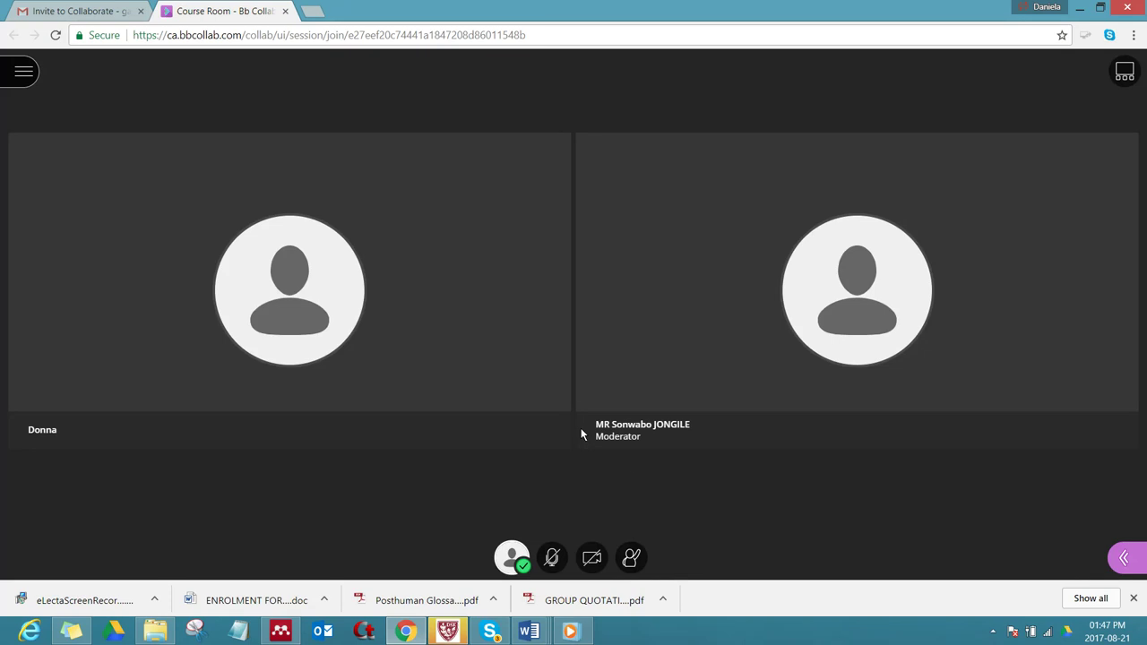
# Set up the camera and microphone in My Settings, confirming that both the audio test and the video test are working
pyautogui.click(1123, 558)
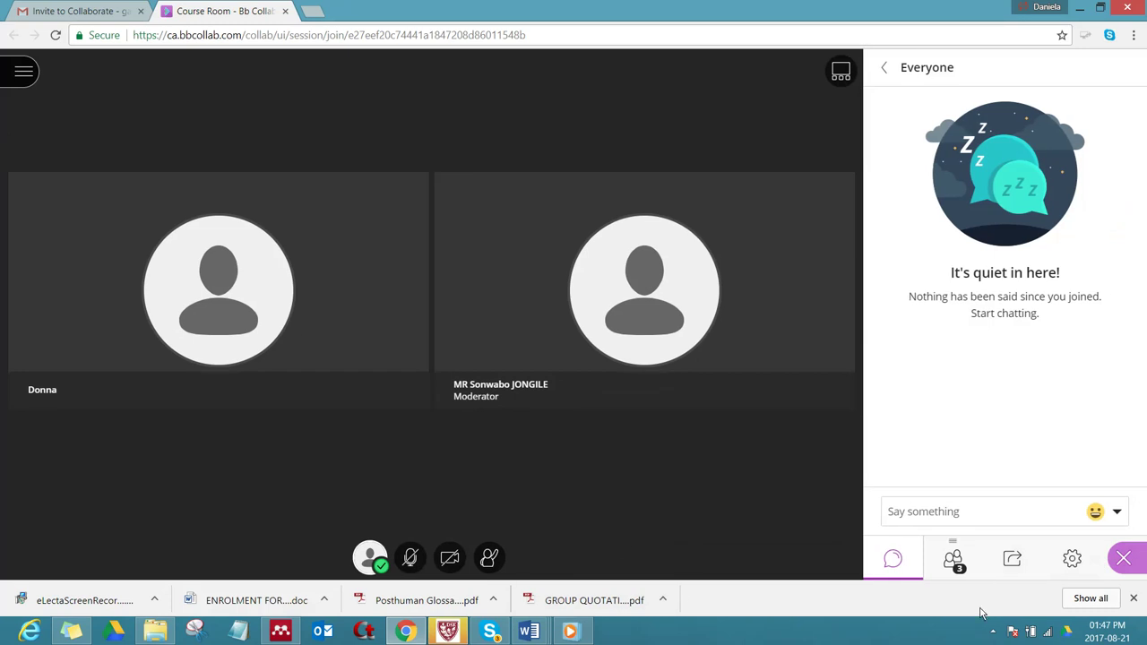
pyautogui.click(1125, 560)
pyautogui.click(1128, 558)
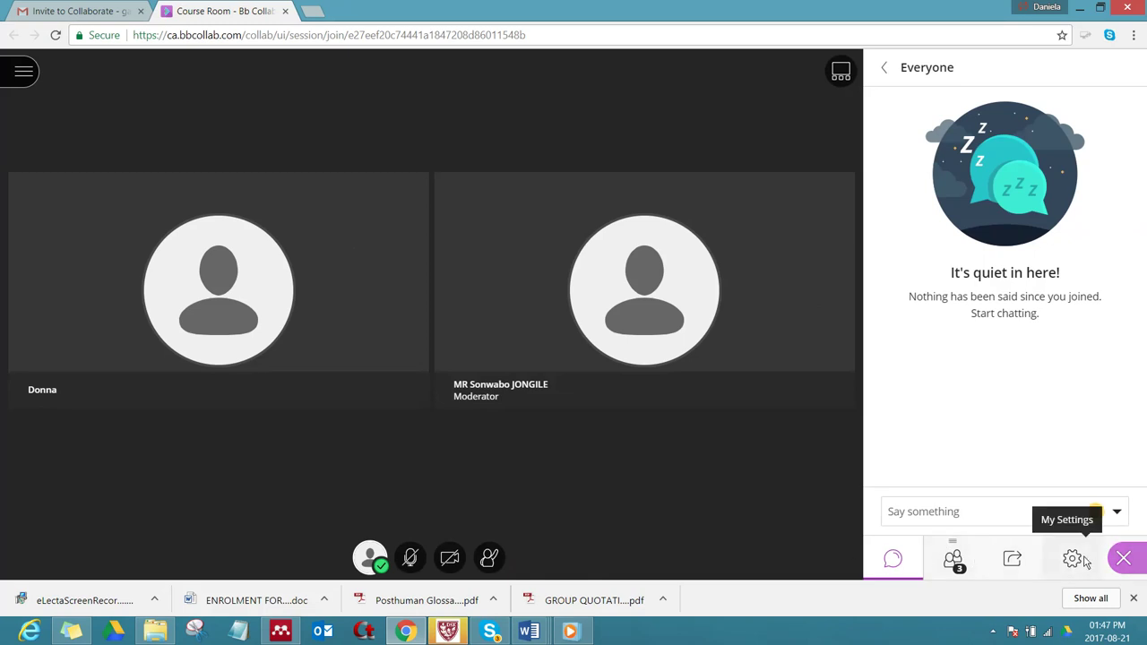
pyautogui.click(1079, 561)
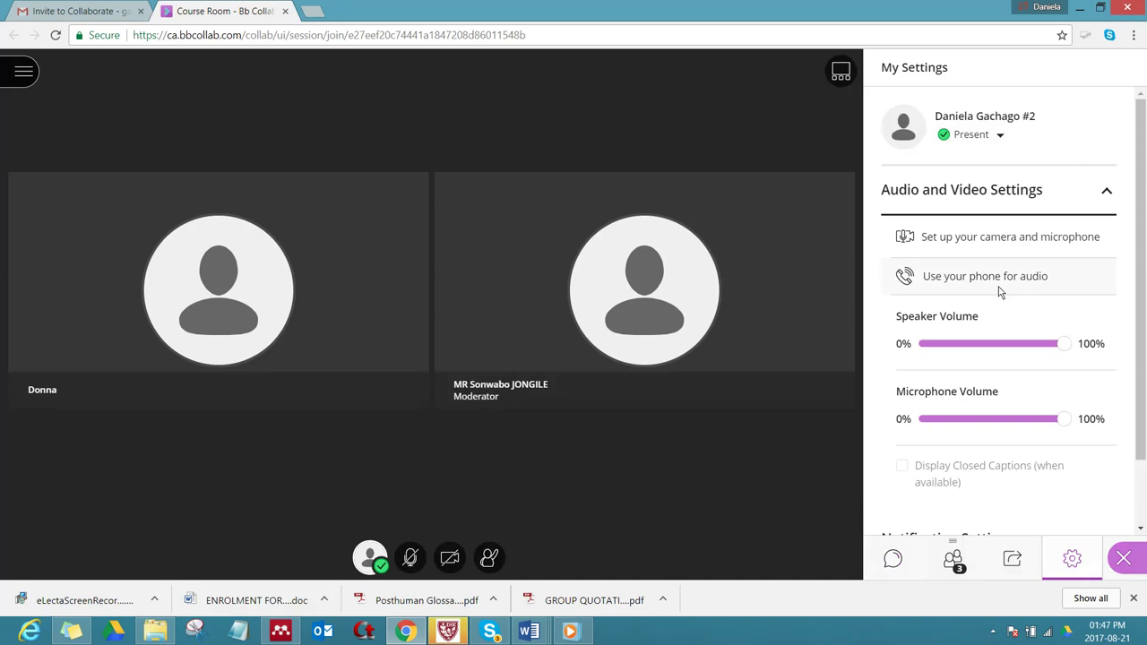
pyautogui.click(983, 243)
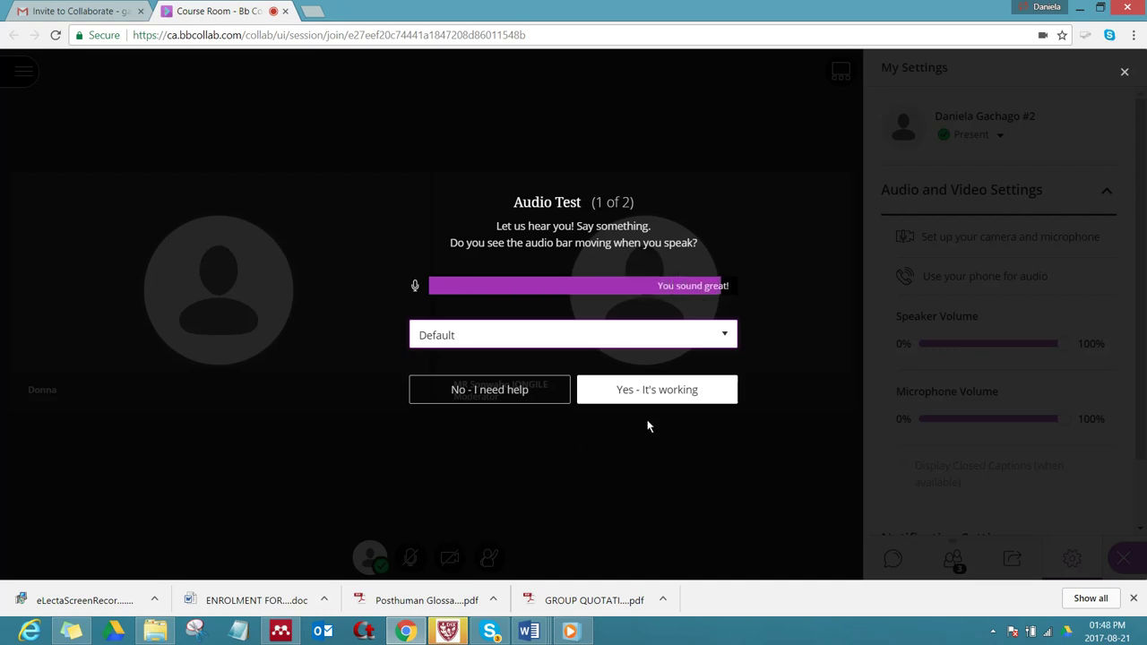
pyautogui.click(651, 395)
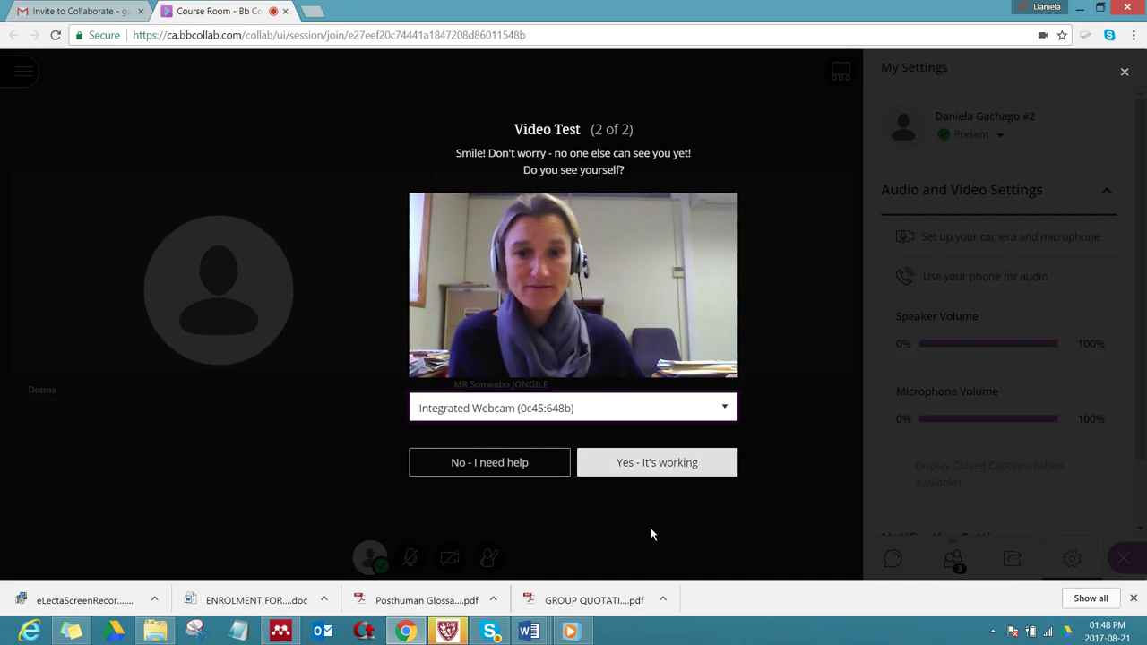
pyautogui.click(655, 463)
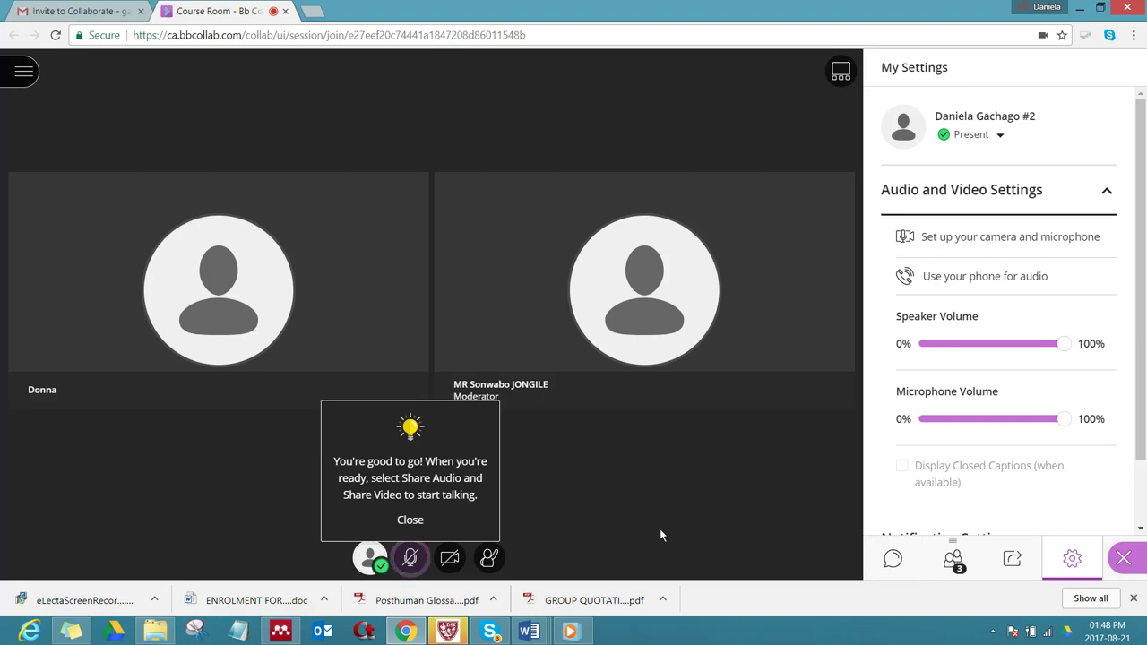
pyautogui.click(406, 525)
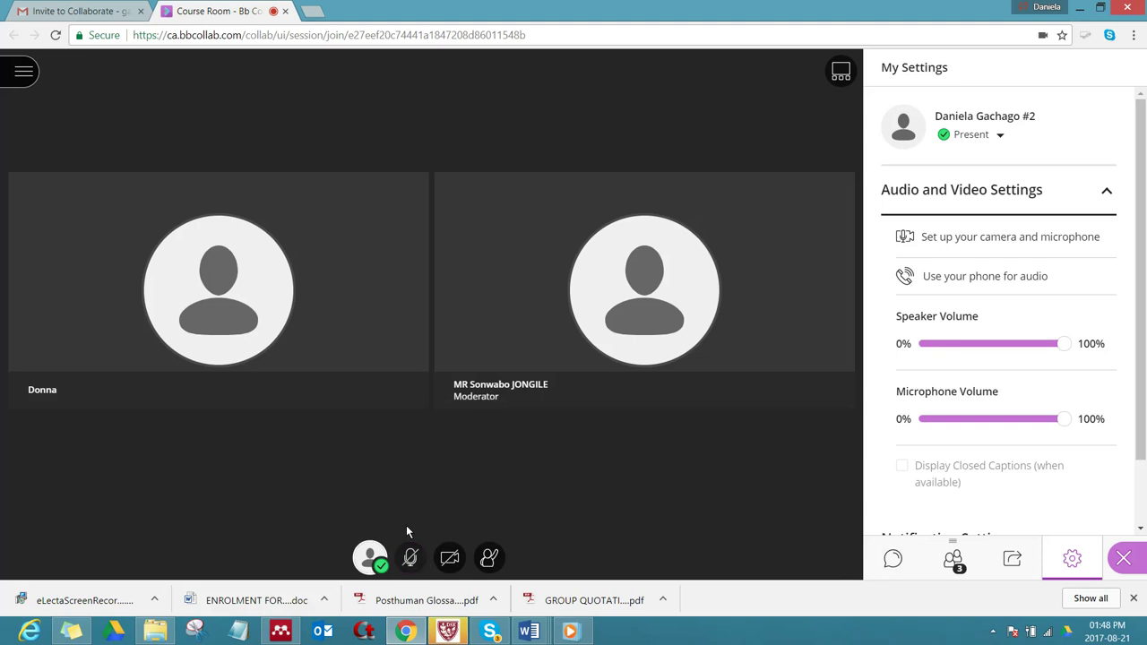
# Review the session's participants list and send "hi welcome!" in the Everyone chat
pyautogui.click(930, 571)
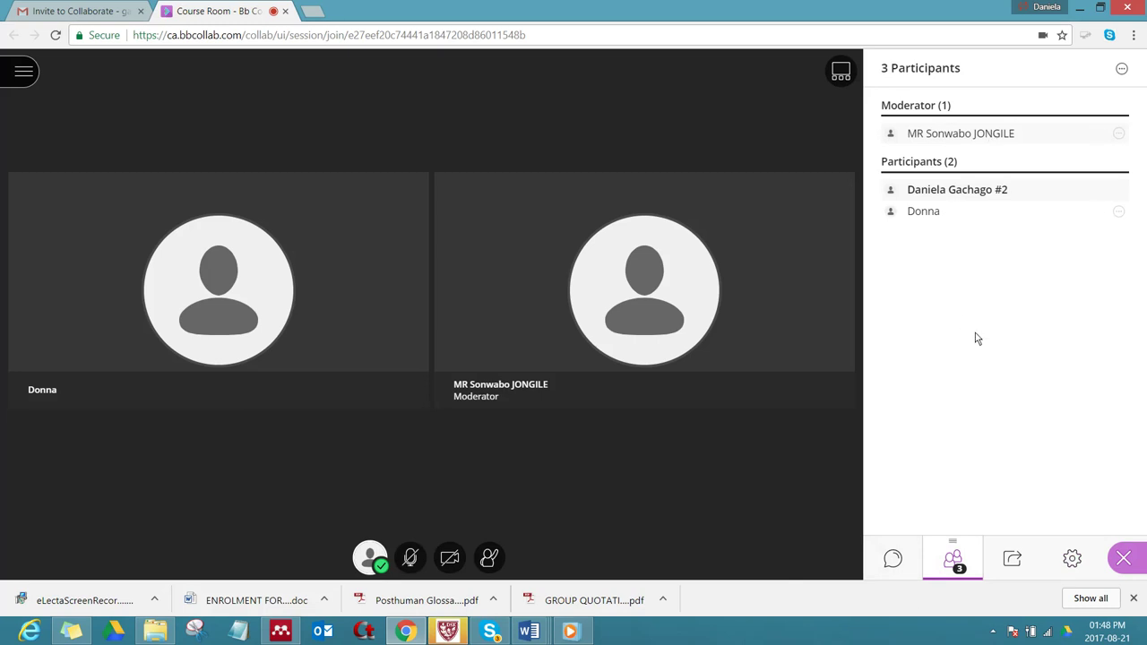
pyautogui.click(901, 563)
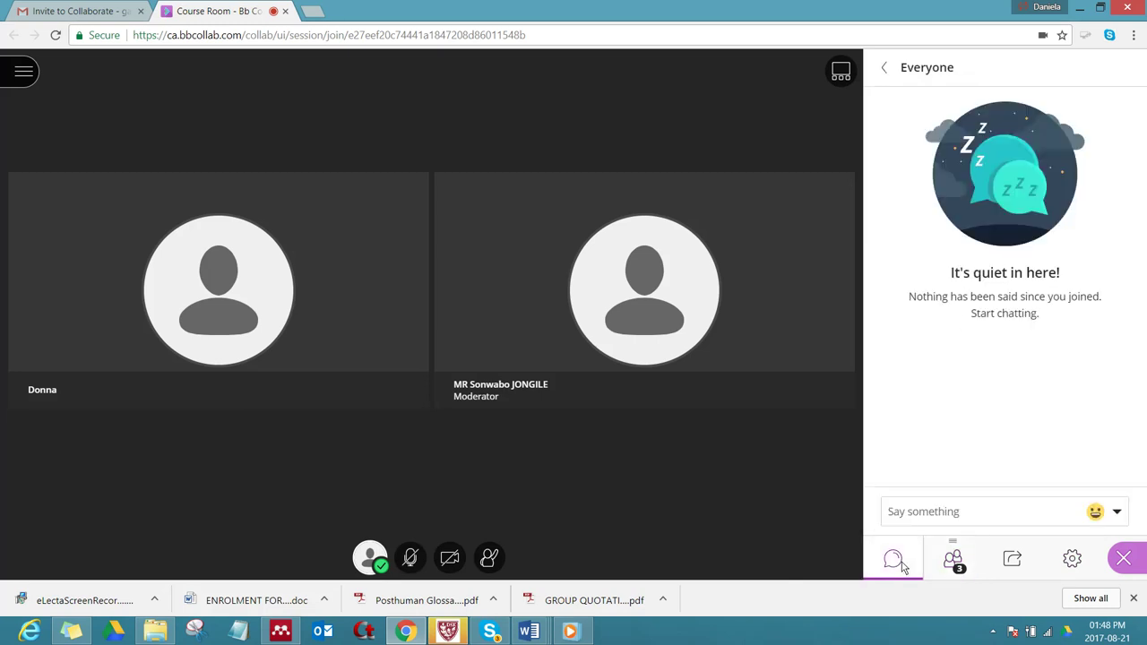
pyautogui.click(943, 524)
pyautogui.write('hi')
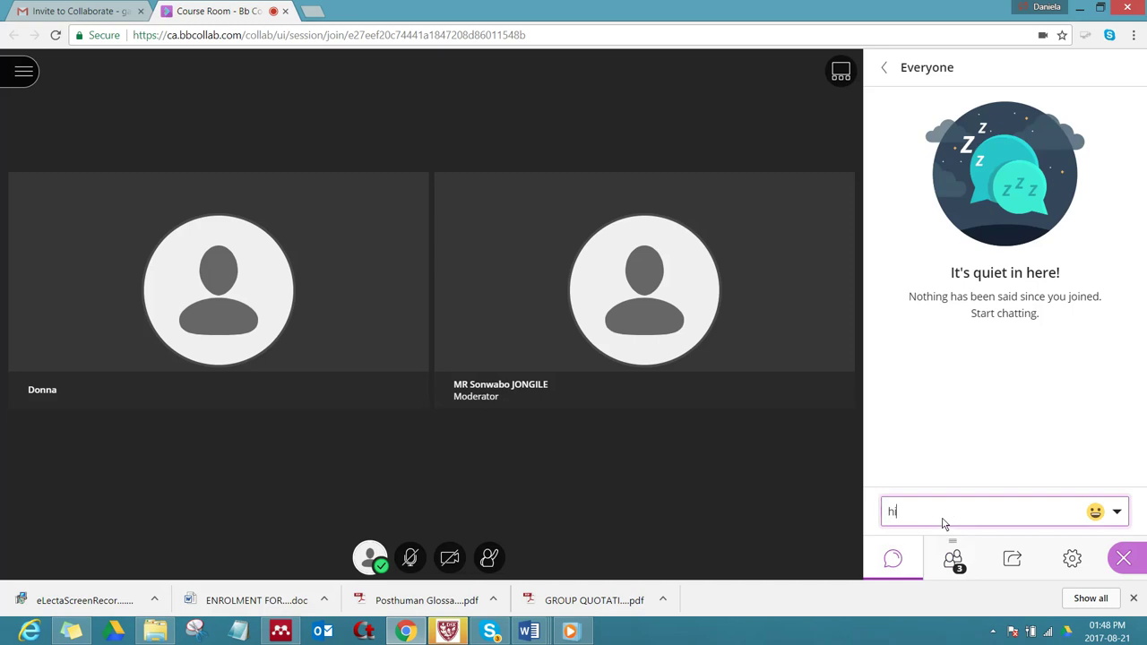
pyautogui.write(' welcome!')
pyautogui.press('Return')
# Send the messages "nice to see you in this seminar!" and "how are you today?" to the Everyone chat
pyautogui.write('ni')
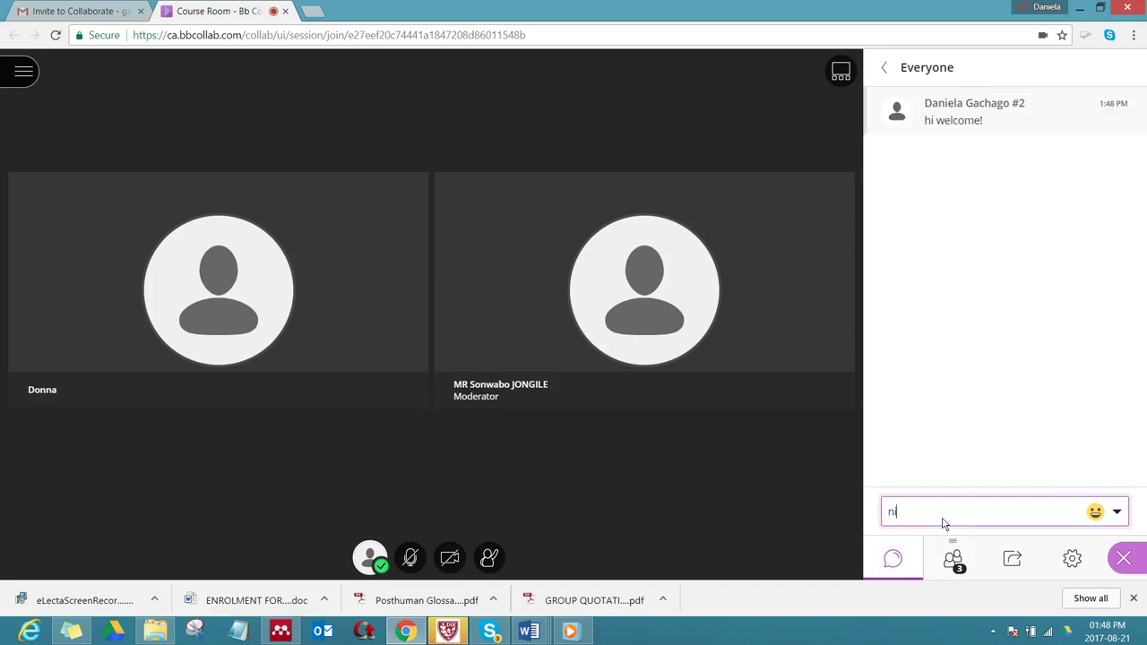
pyautogui.write('ce to see you in this seminar!')
pyautogui.press('Return')
pyautogui.write('how are you to')
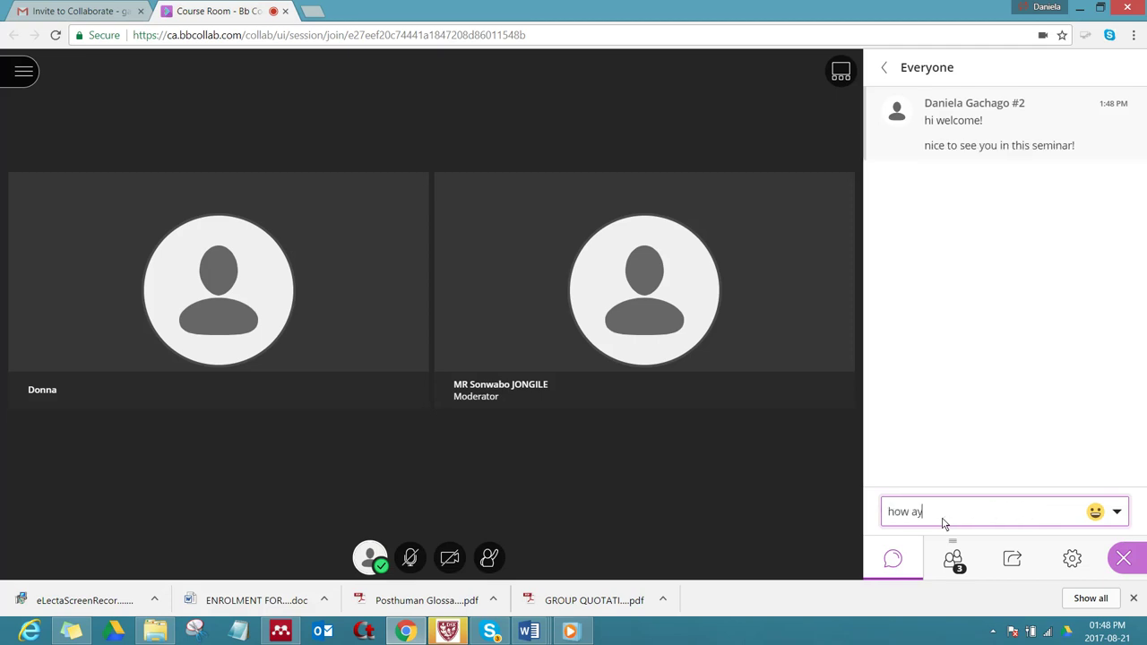
pyautogui.write('day?')
pyautogui.press('Return')
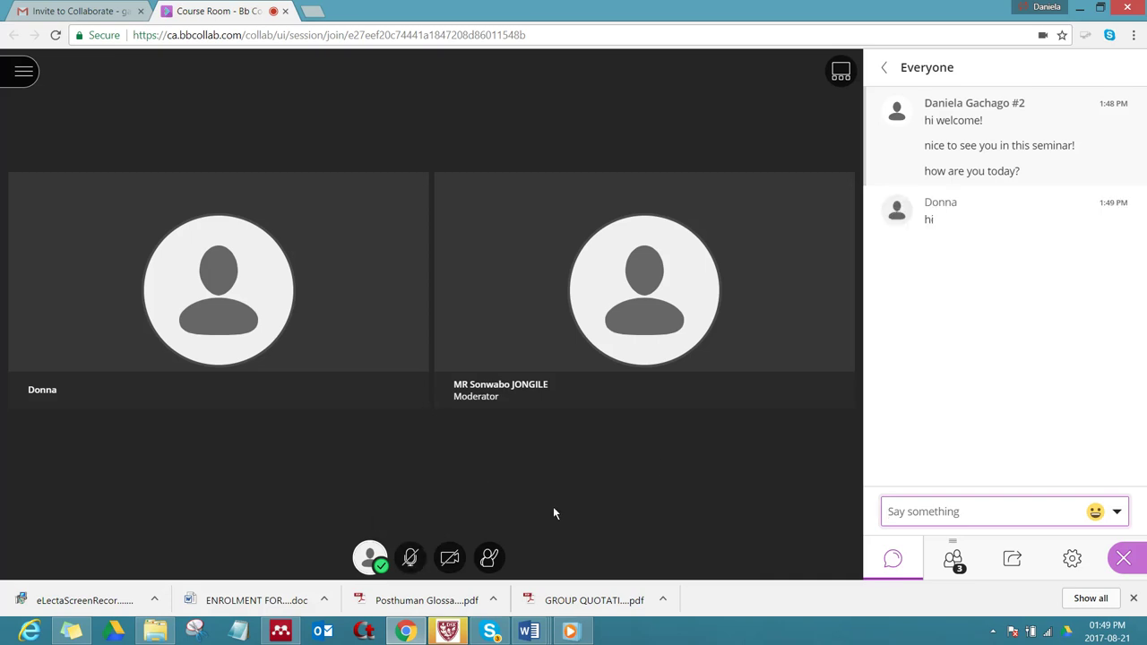
# Share the microphone audio with the session and mute it again
pyautogui.click(409, 558)
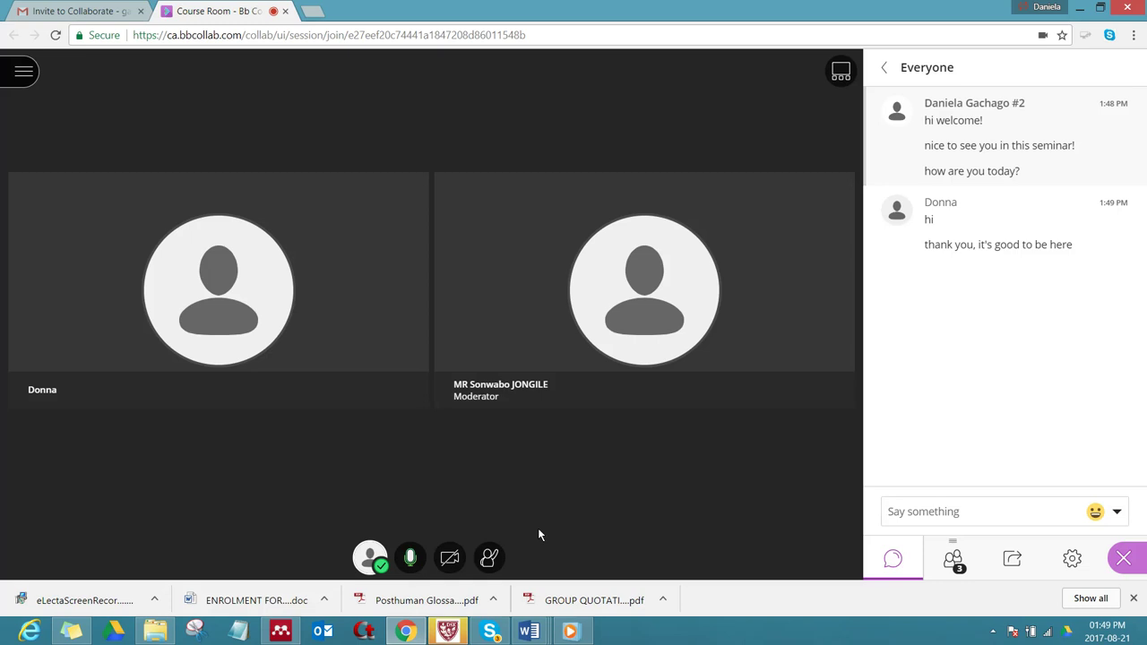
pyautogui.click(414, 560)
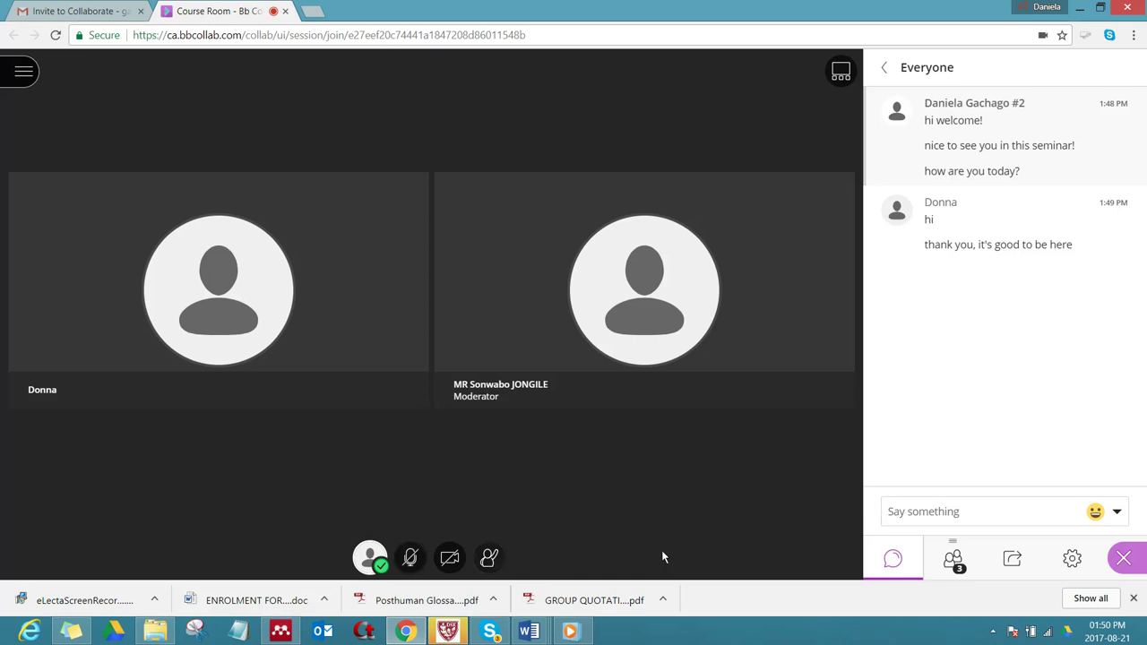
# Raise and lower the hand twice in the session
pyautogui.click(487, 562)
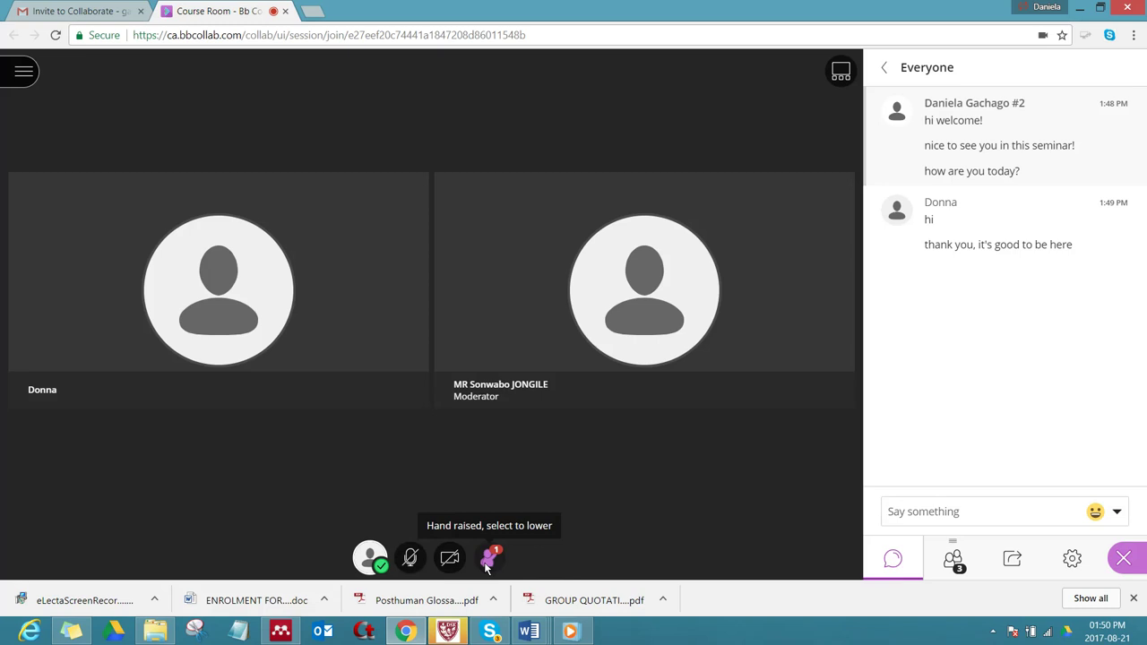
pyautogui.click(482, 560)
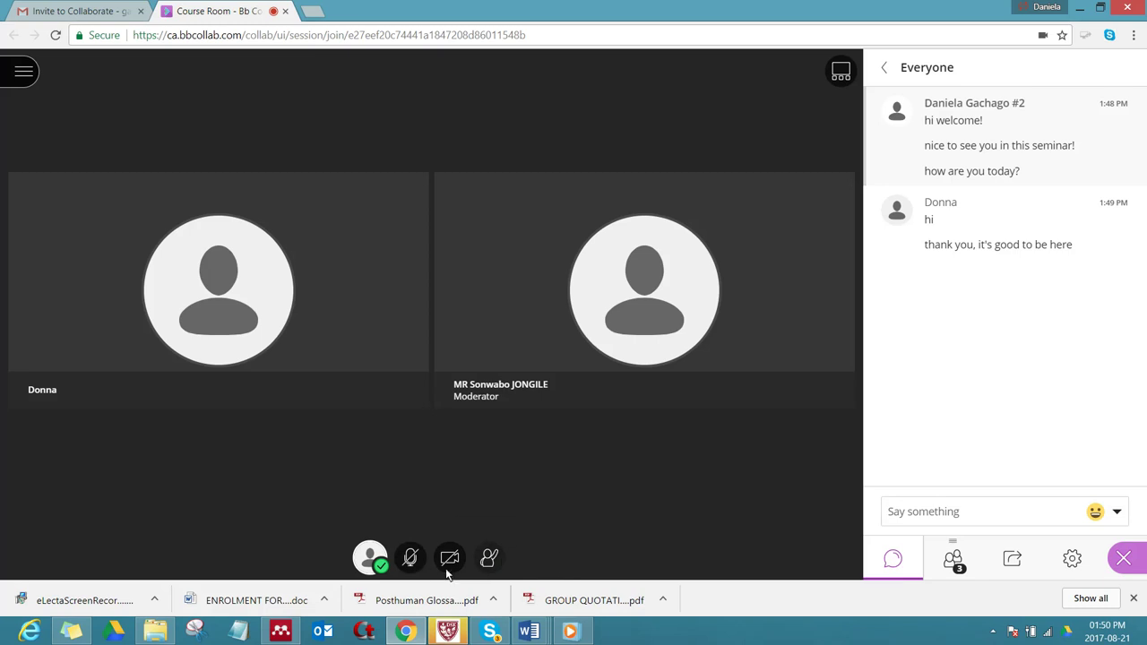
pyautogui.click(490, 562)
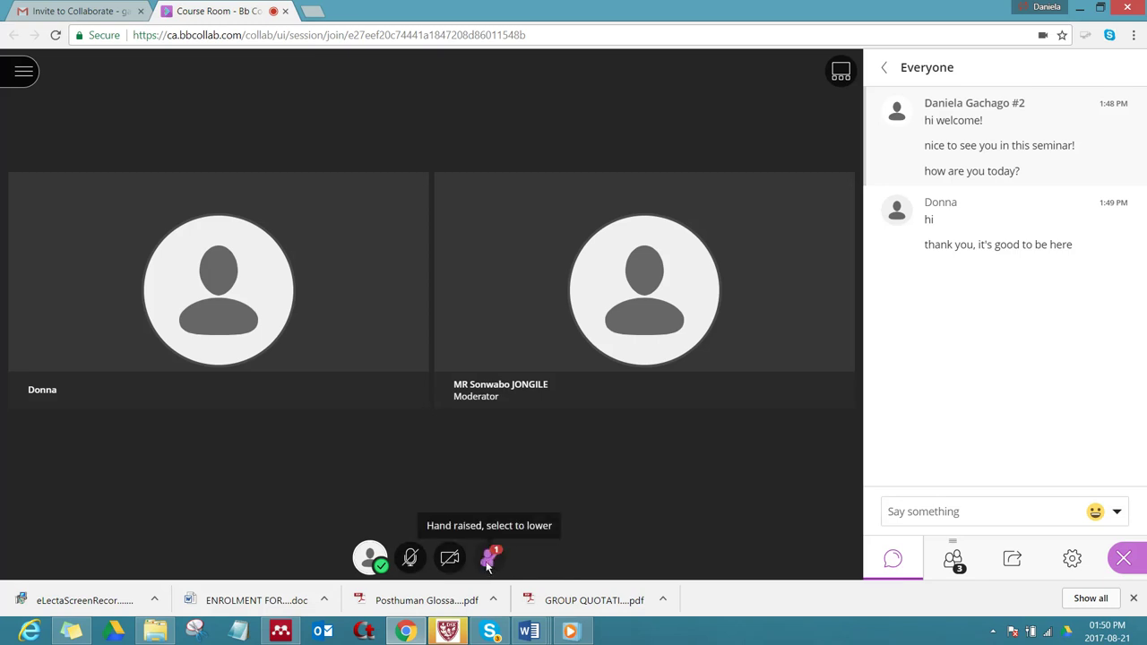
pyautogui.click(486, 563)
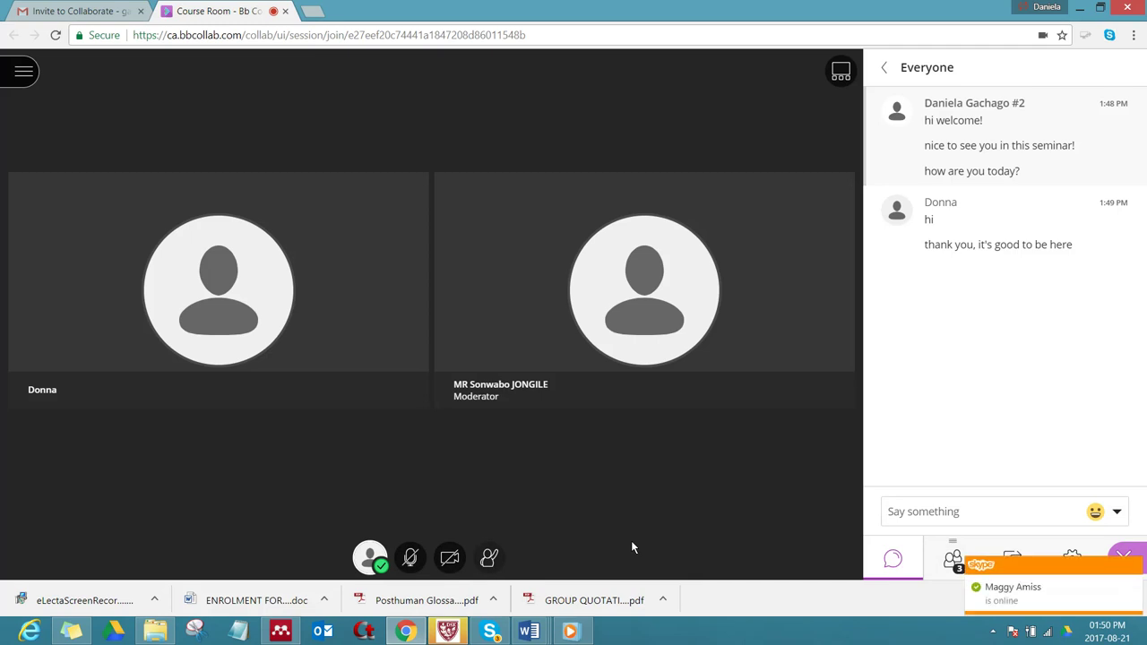
# Raise the hand to see how it is marked in the participants list, and lower it again
pyautogui.hotkey('alt', 'h')
pyautogui.click(952, 563)
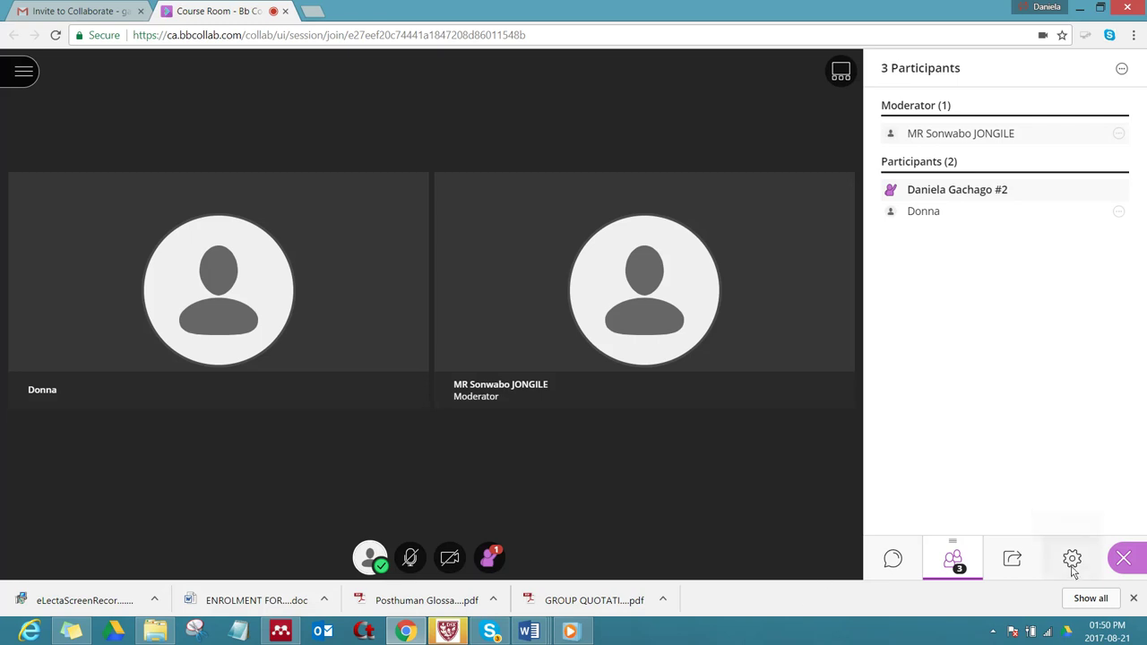
pyautogui.click(892, 562)
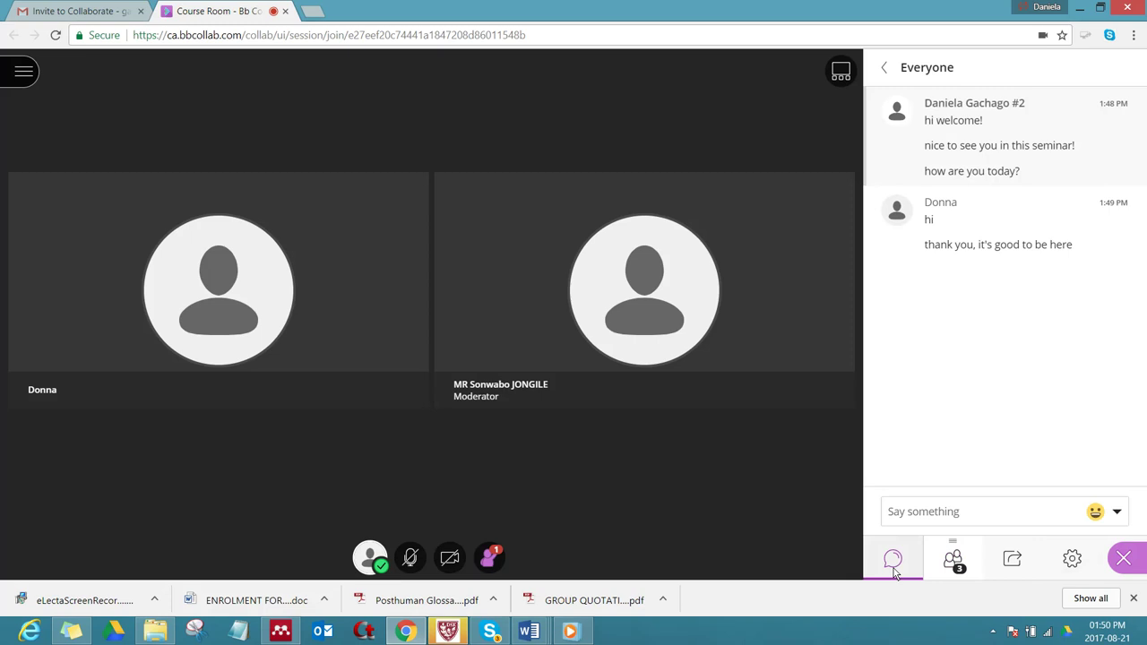
pyautogui.click(952, 568)
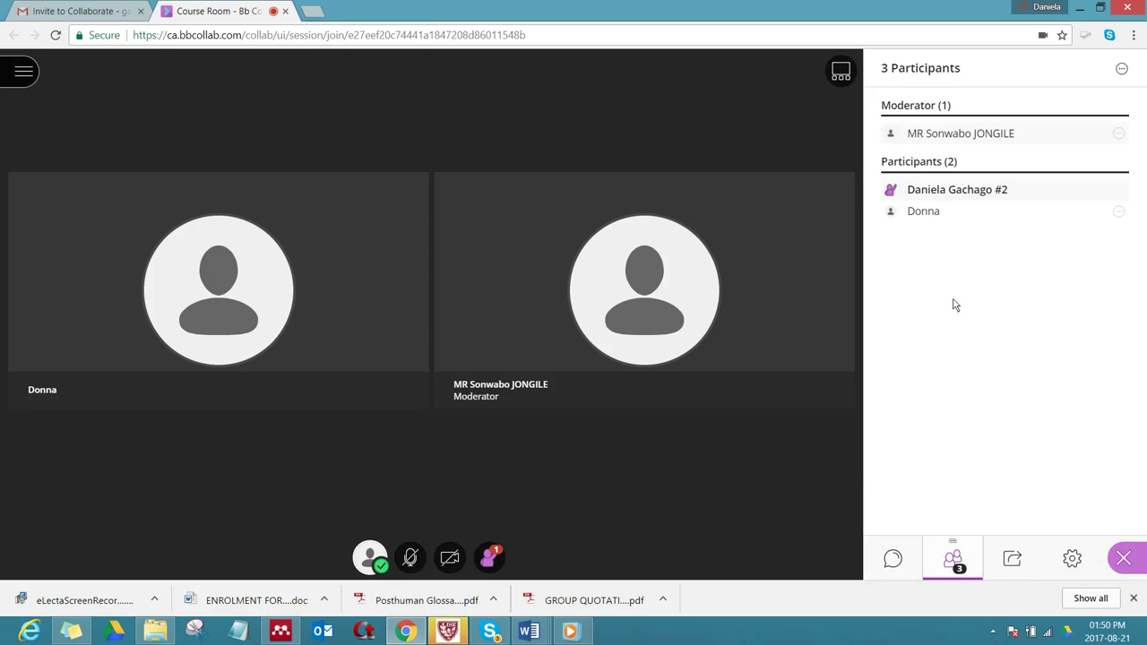
pyautogui.click(892, 564)
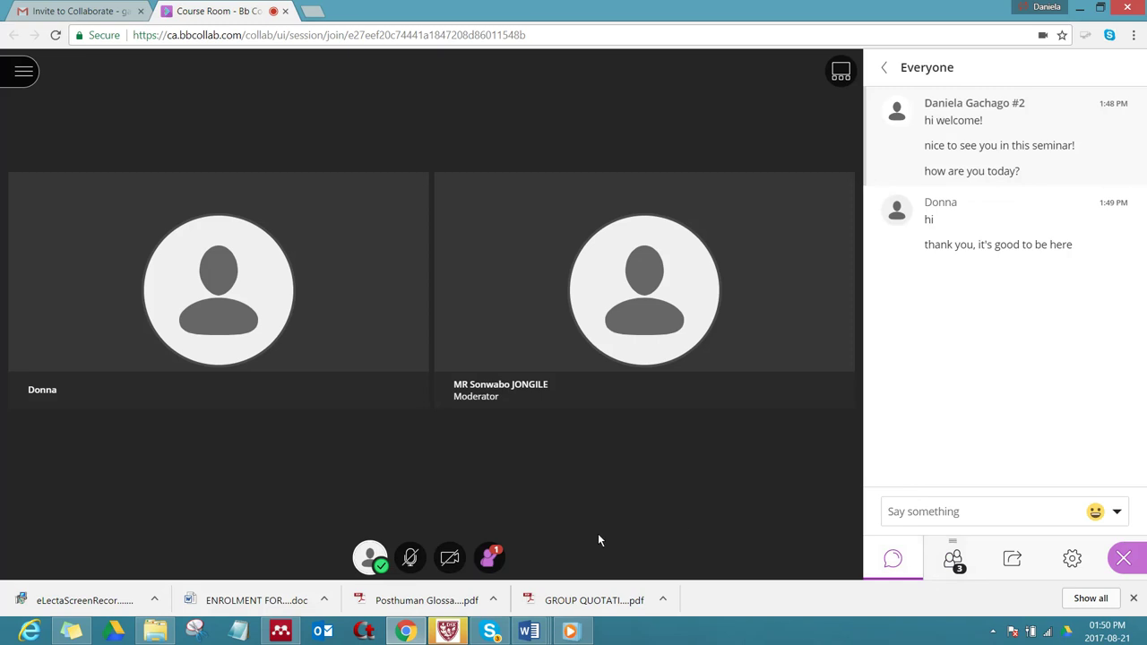
pyautogui.click(497, 560)
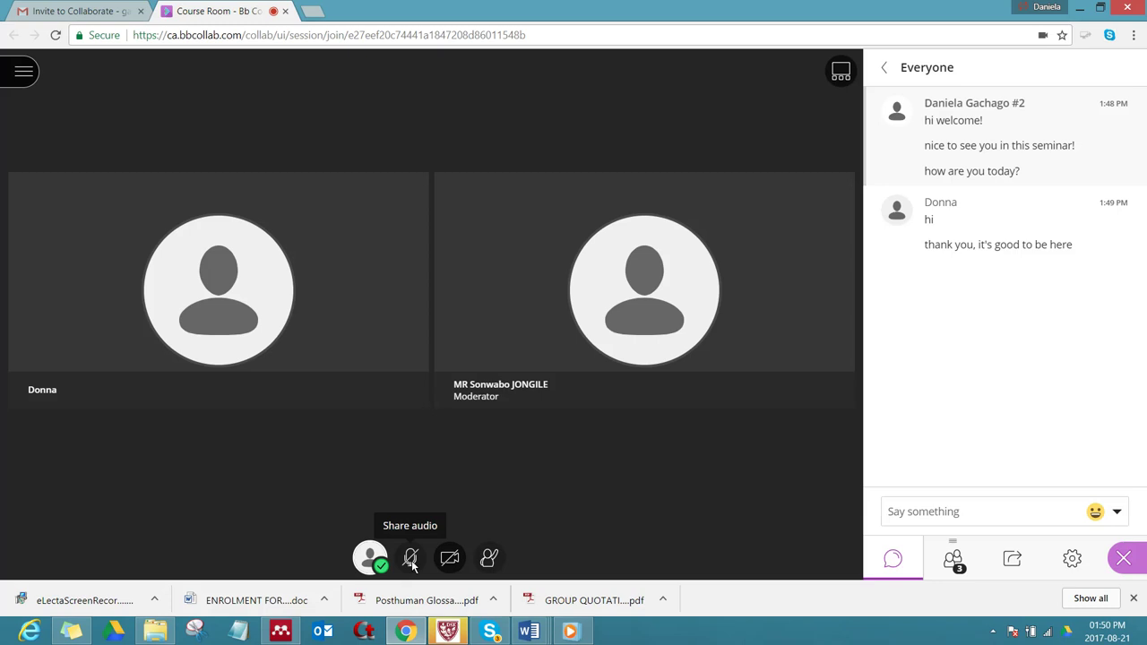